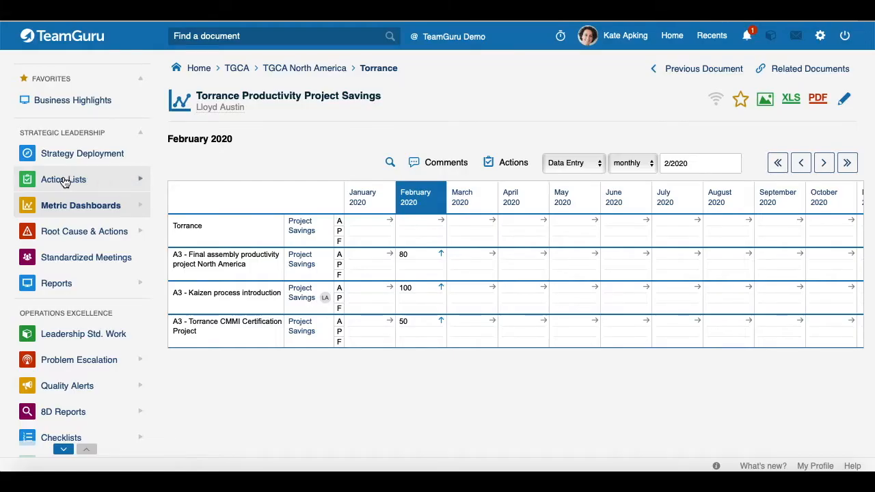
Check that the A3 - Torrance CMMI Certification Project action list is a Productivity Project, then cancel unchanged
click(63, 180)
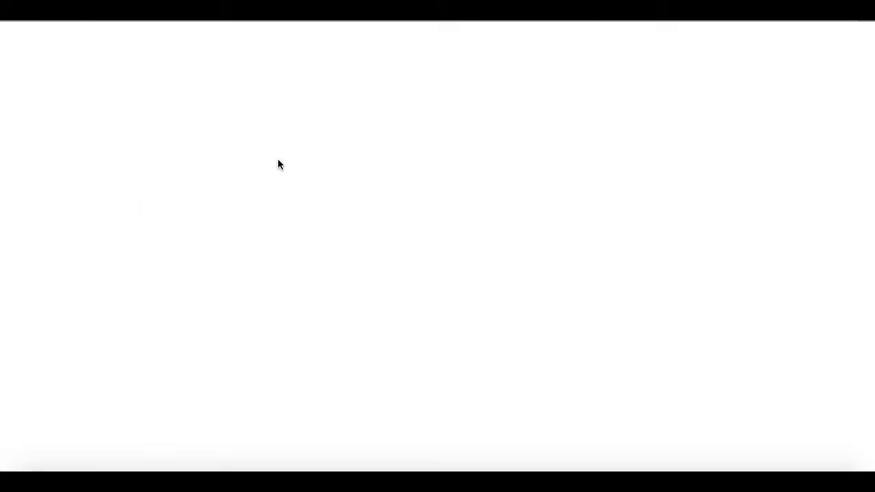
scroll(309, 359, down, 2)
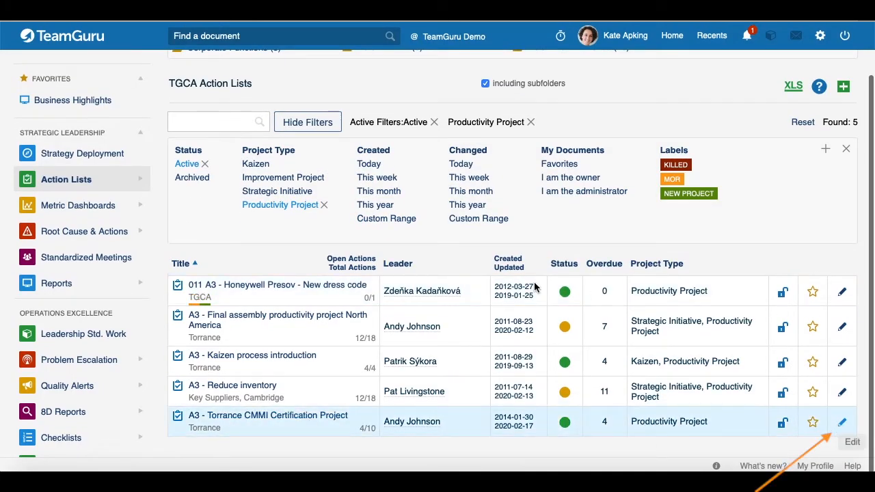
click(842, 424)
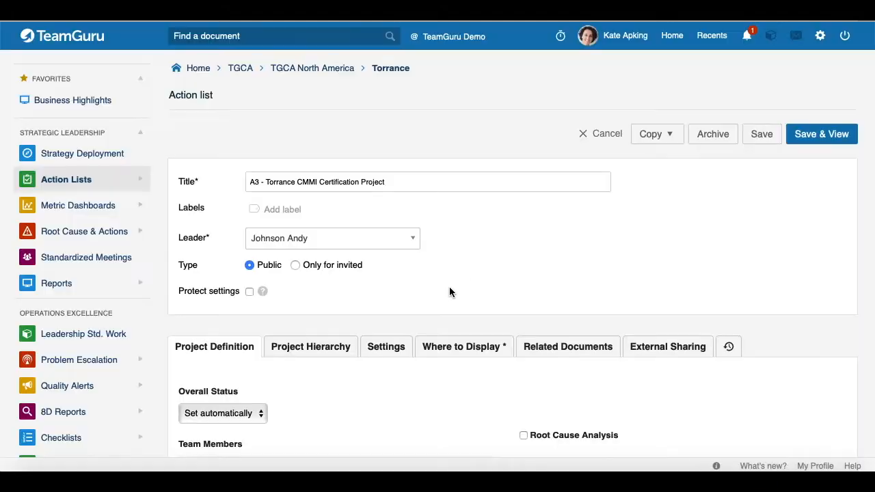
scroll(450, 292, down, 1)
click(407, 305)
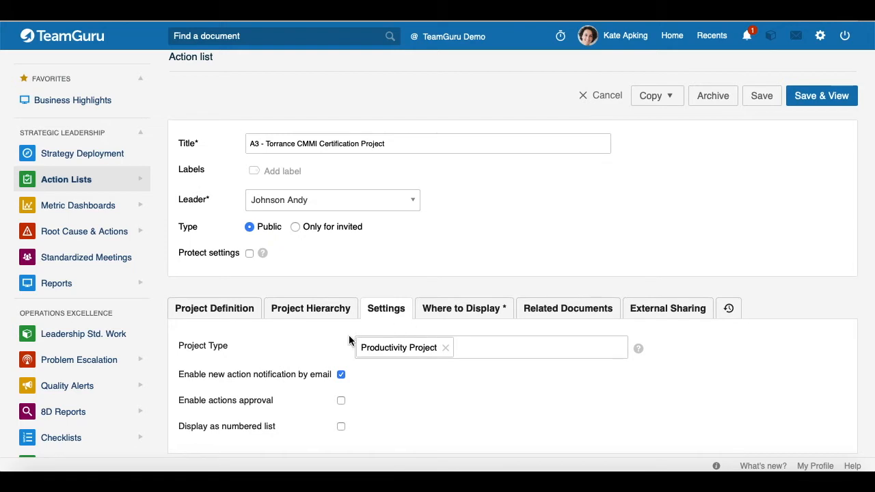
click(517, 351)
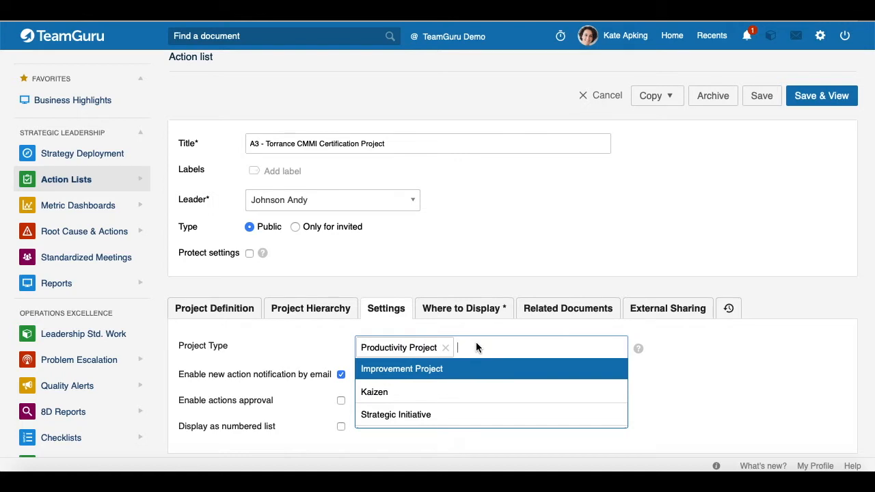
scroll(478, 335, down, 1)
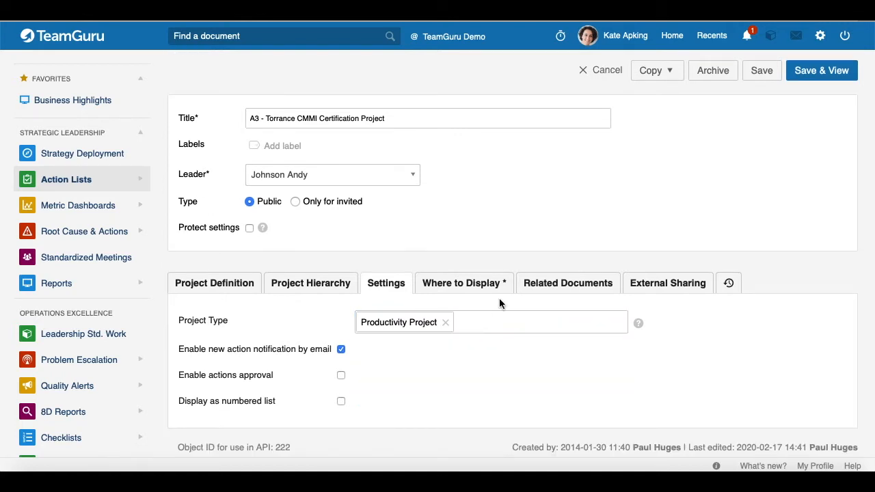
click(606, 71)
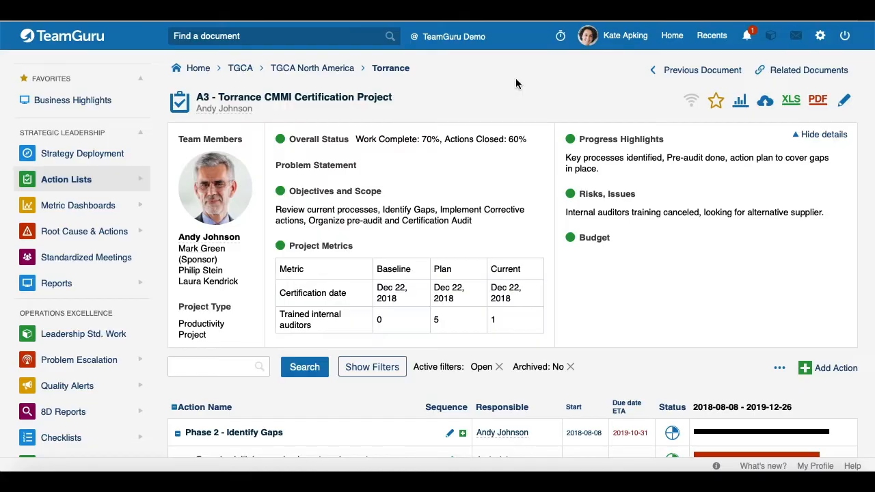
View the Torrance folder's Productivity Project action lists, then return to the Torrance Productivity Project Savings dashboard
click(391, 68)
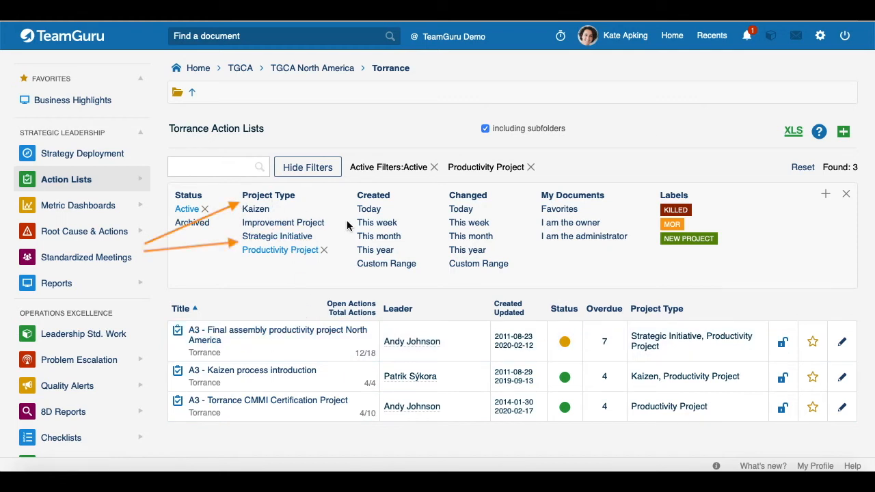
click(712, 36)
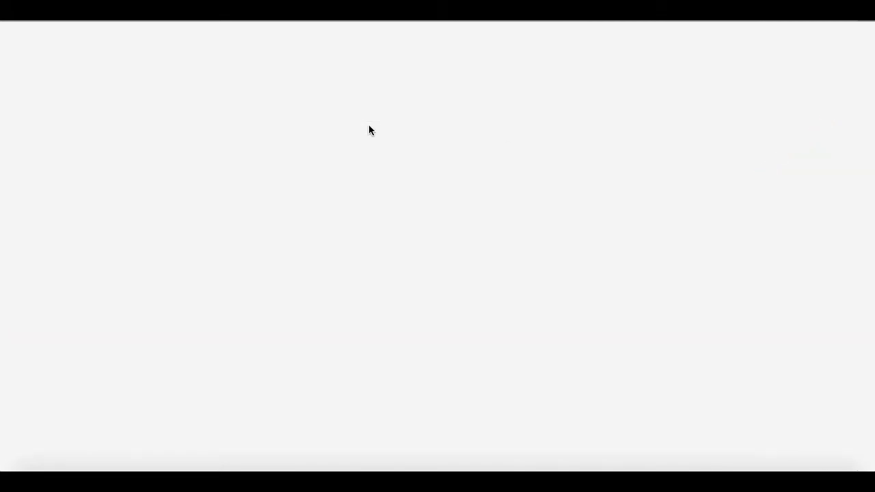
Scroll through the dashboard's Metrics tab to review its Productivity Project type and Torrance location filters
scroll(381, 254, down, 10)
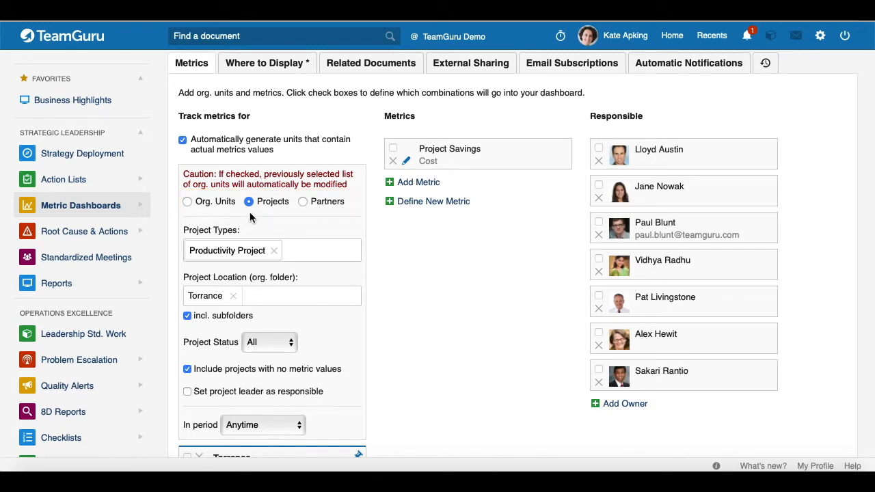
scroll(249, 218, down, 2)
scroll(230, 184, down, 2)
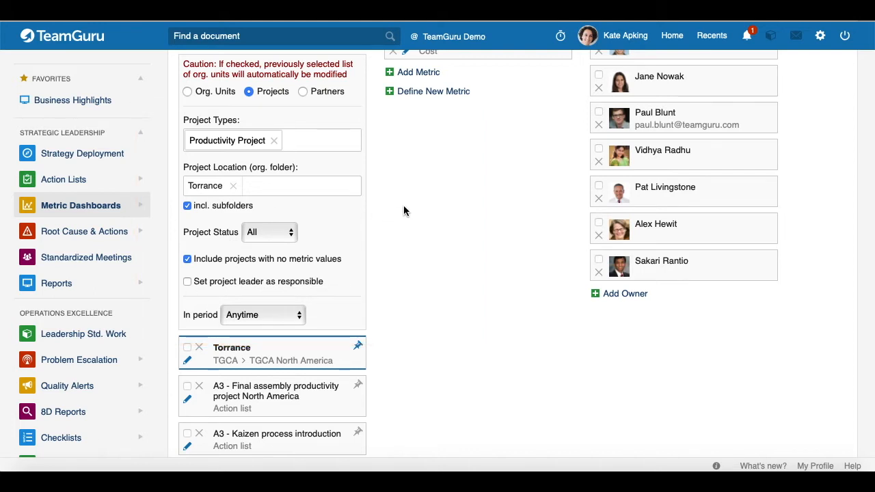
scroll(403, 210, down, 3)
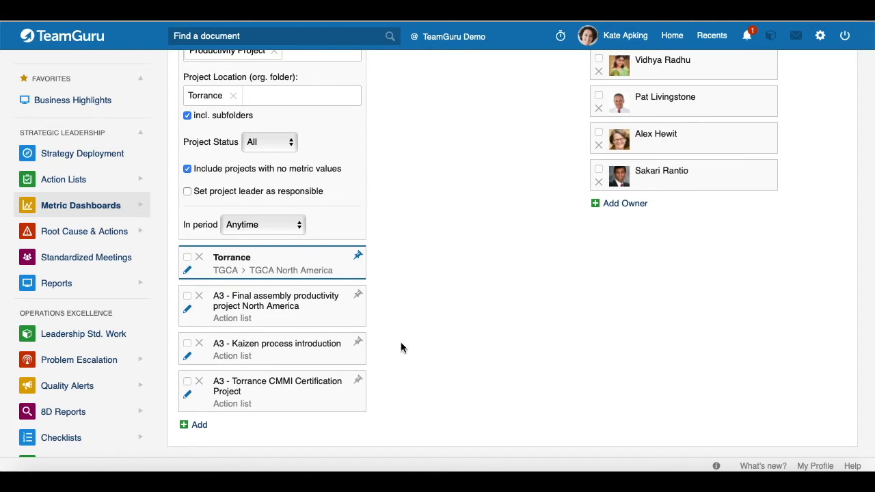
scroll(393, 326, up, 3)
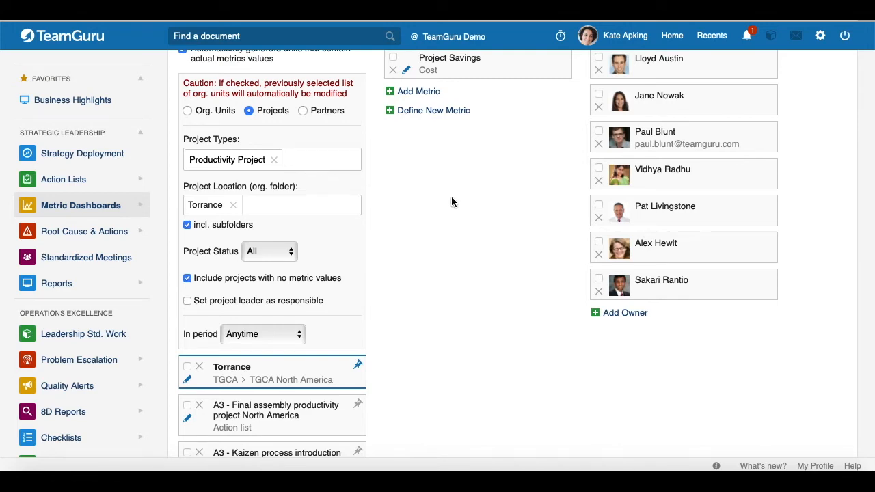
scroll(451, 202, up, 10)
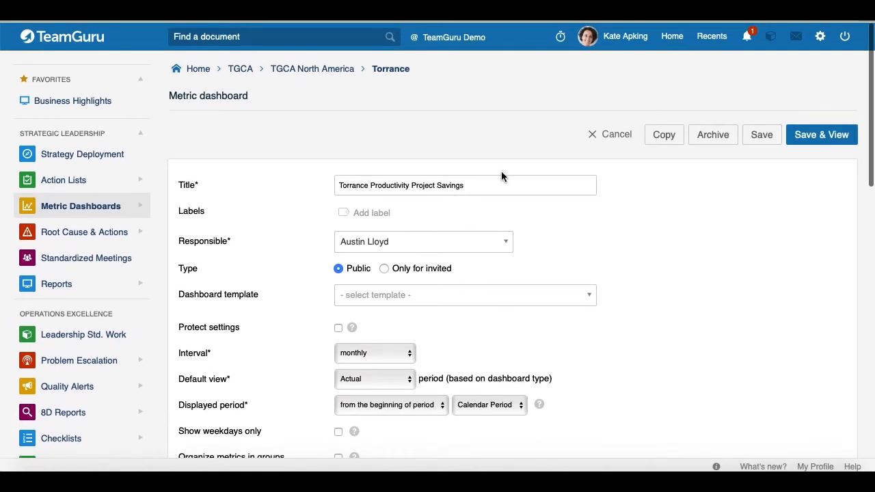
Cancel the Metric dashboard form without saving to return to the Torrance Productivity Project Savings dashboard
click(610, 135)
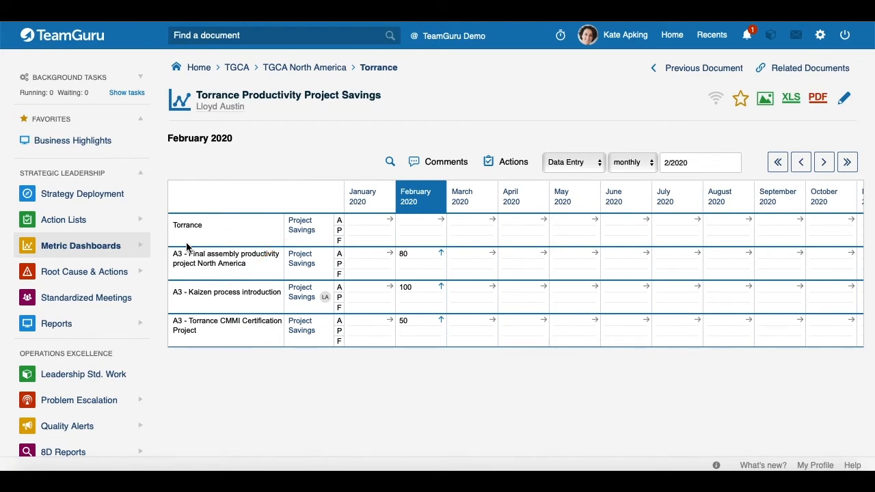
Create a new single metric from the Metric Dashboards' Summary Metrics list
click(139, 248)
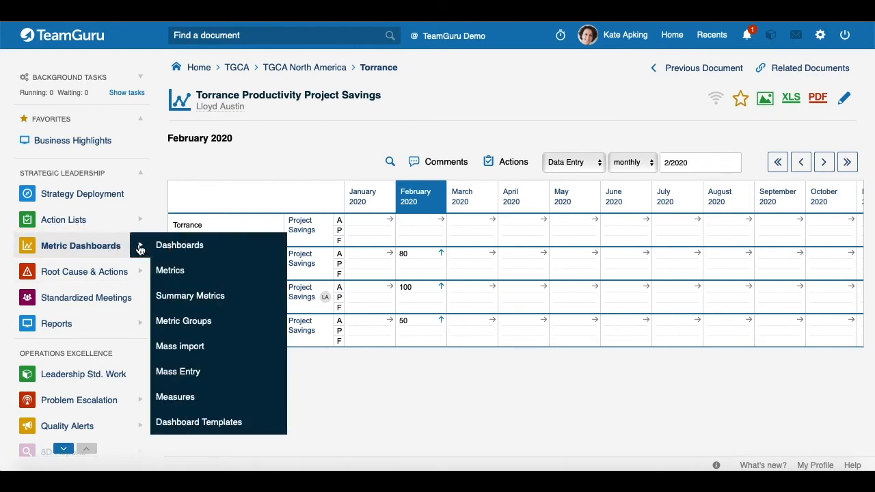
click(203, 300)
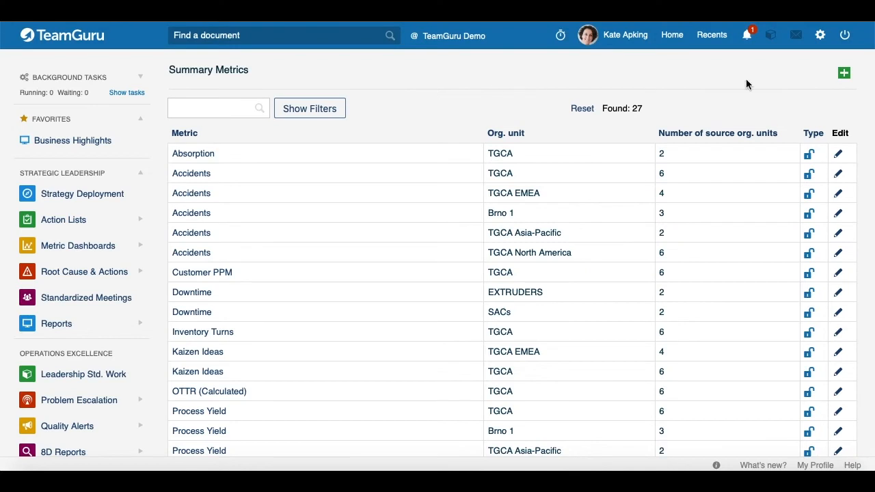
click(845, 74)
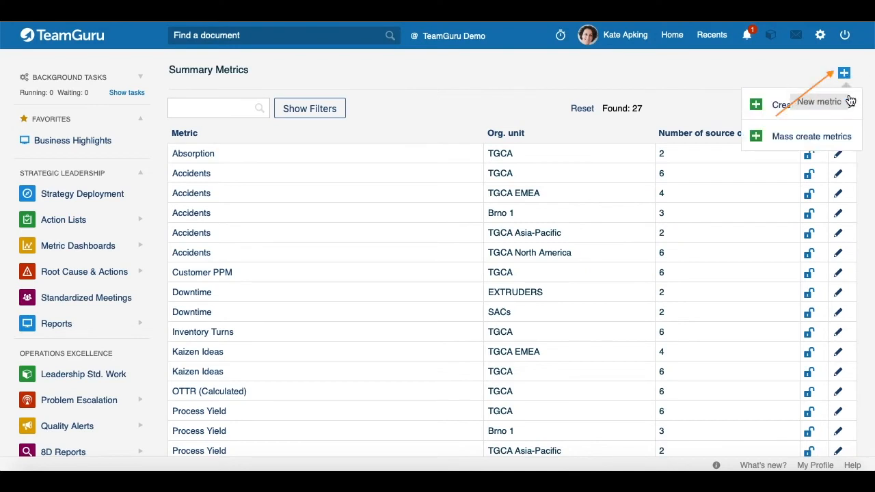
click(817, 106)
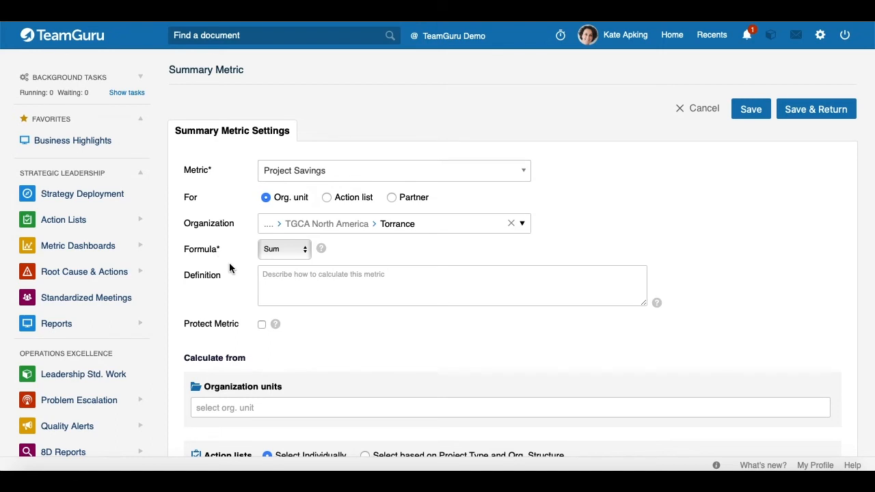
Have the summary metric calculate from action lists selected by Project Type and Org. Structure
scroll(230, 267, down, 3)
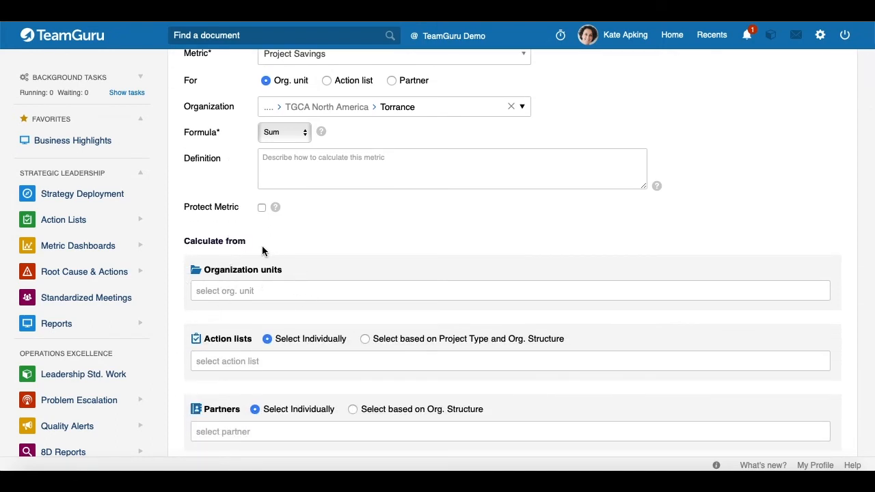
scroll(287, 266, down, 1)
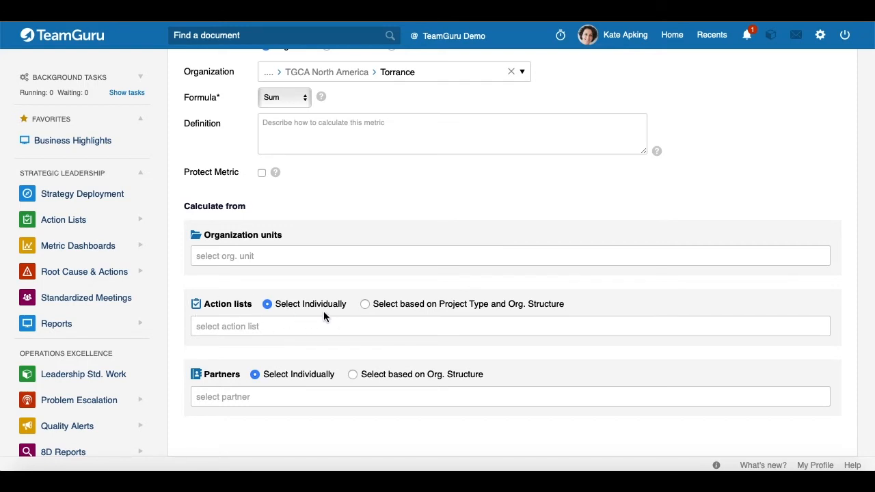
click(365, 304)
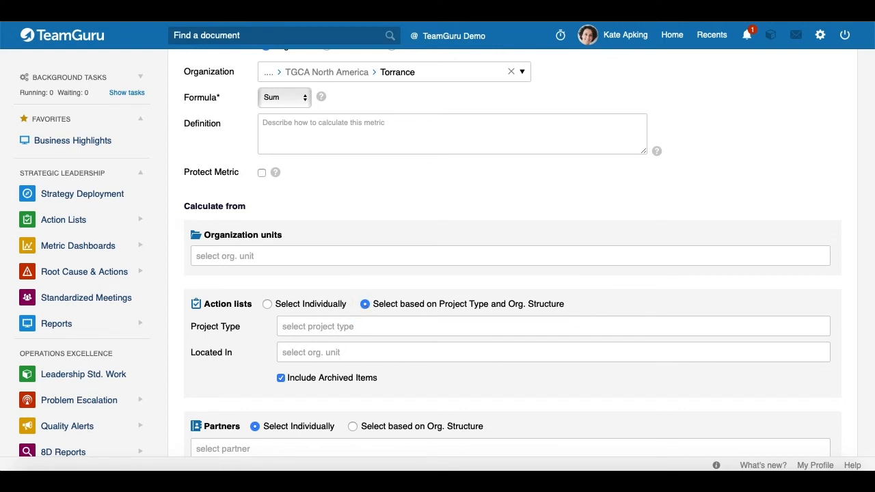
scroll(258, 329, down, 1)
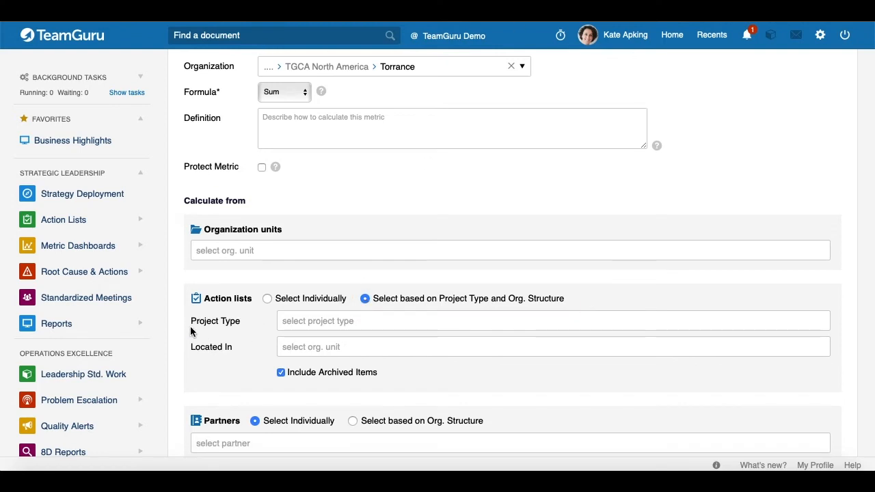
Set the summary metric's Project Type to Productivity Project and its Located In org unit to Torrance
click(307, 323)
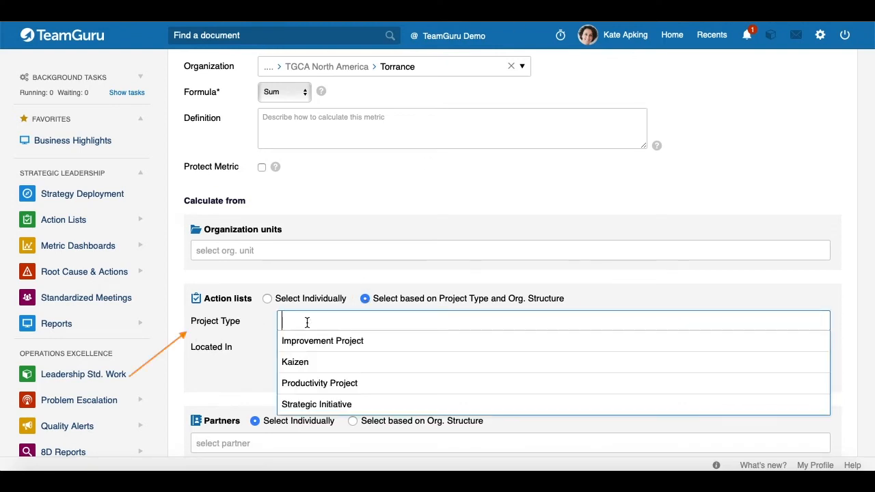
click(341, 389)
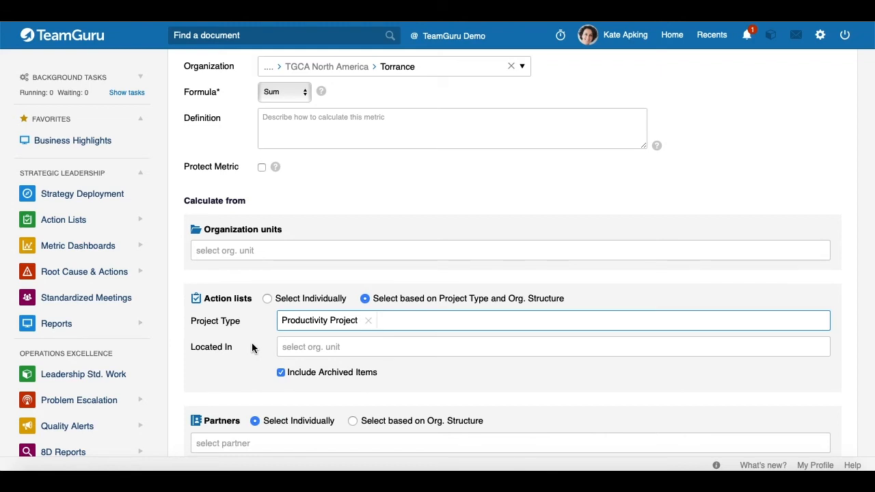
click(316, 348)
click(589, 78)
text(Torrance)
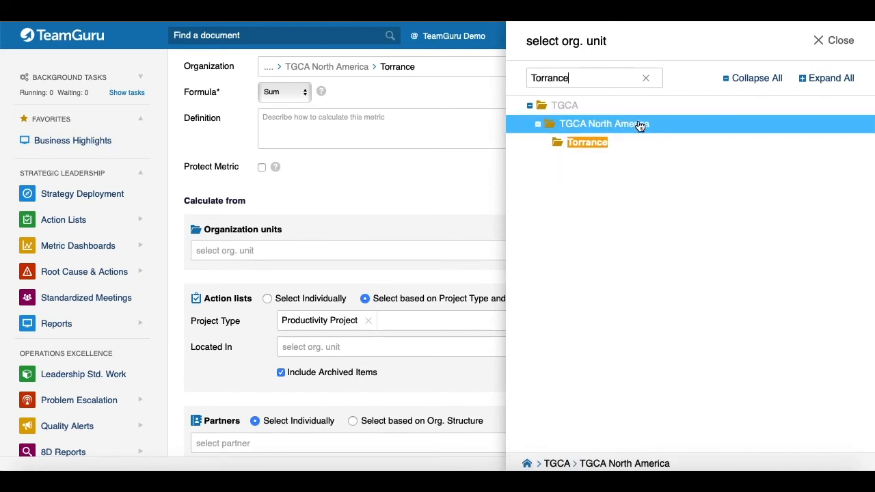
click(592, 143)
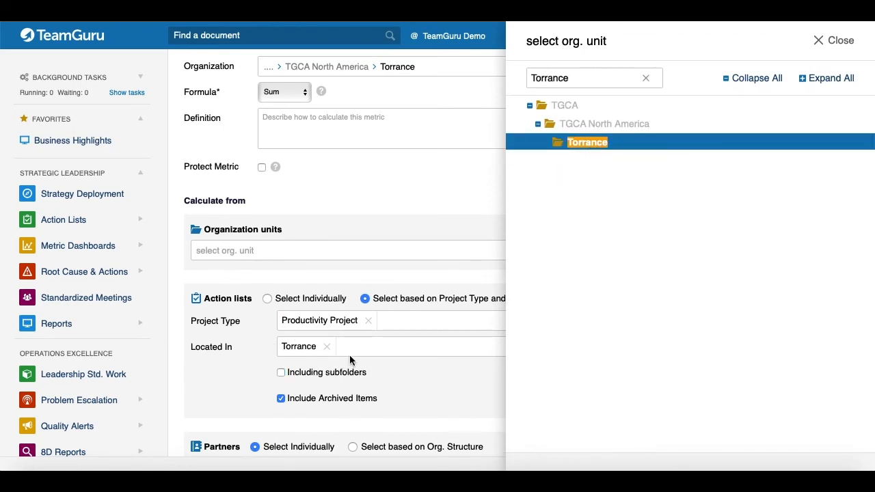
click(841, 41)
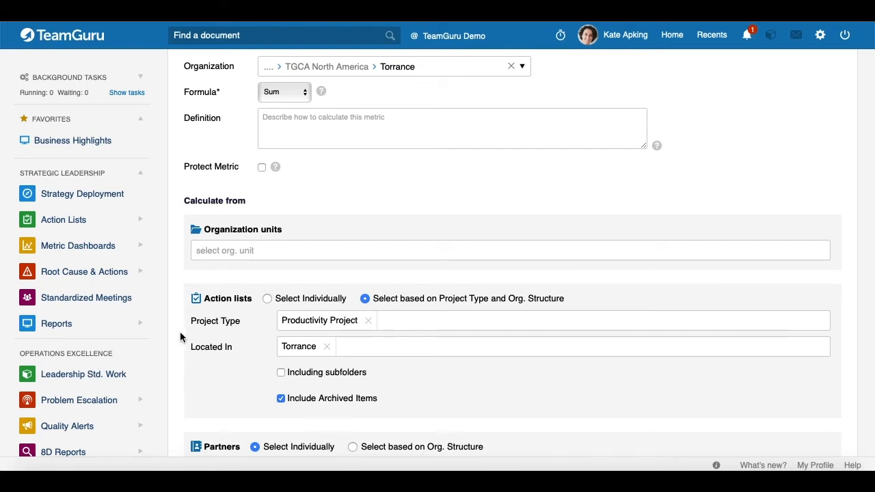
Save the Project Savings summary metric and reopen the Torrance Productivity Project Savings dashboard
scroll(223, 328, up, 1)
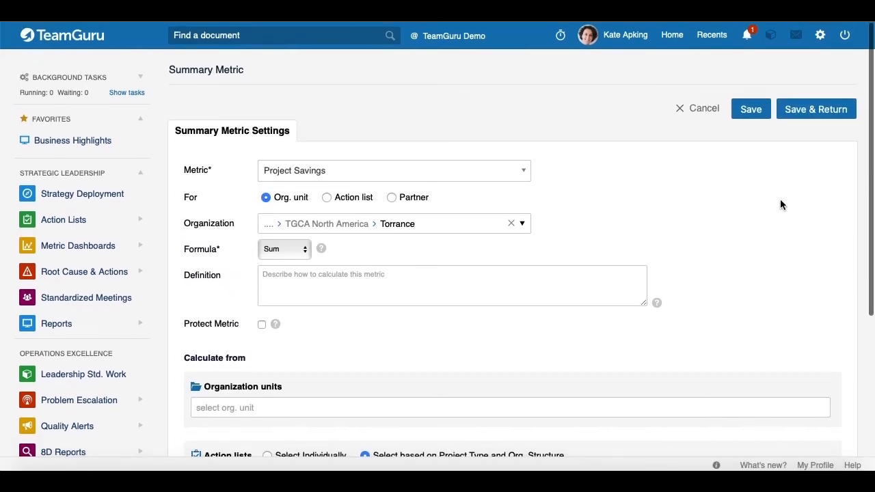
click(797, 114)
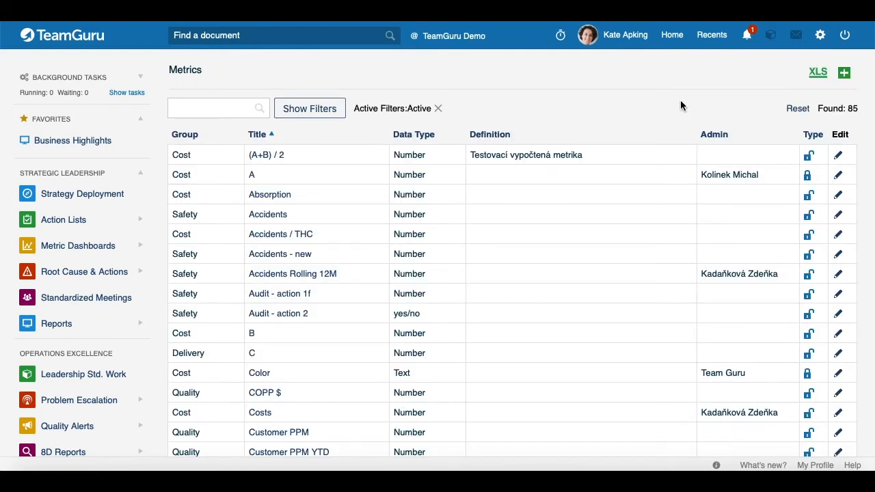
click(711, 35)
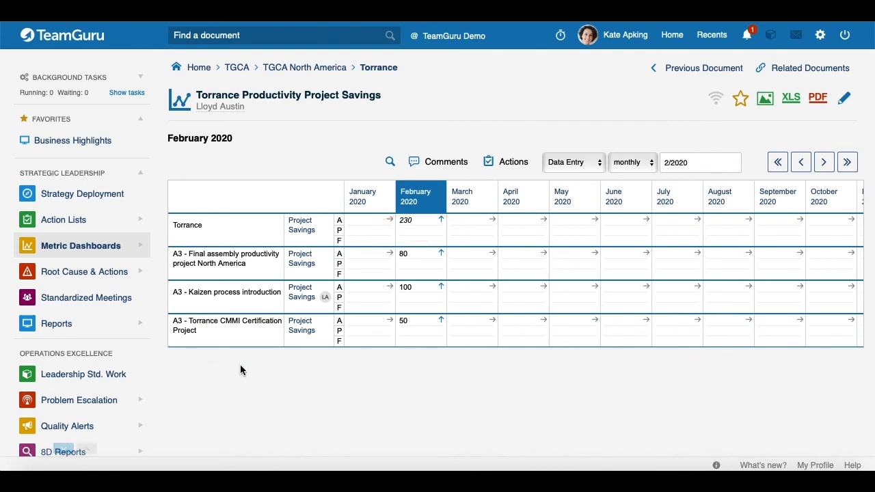
Inspect Torrance's February 2020 total of 230 and its related inputs 50, 80 and 100, then close the details
click(412, 235)
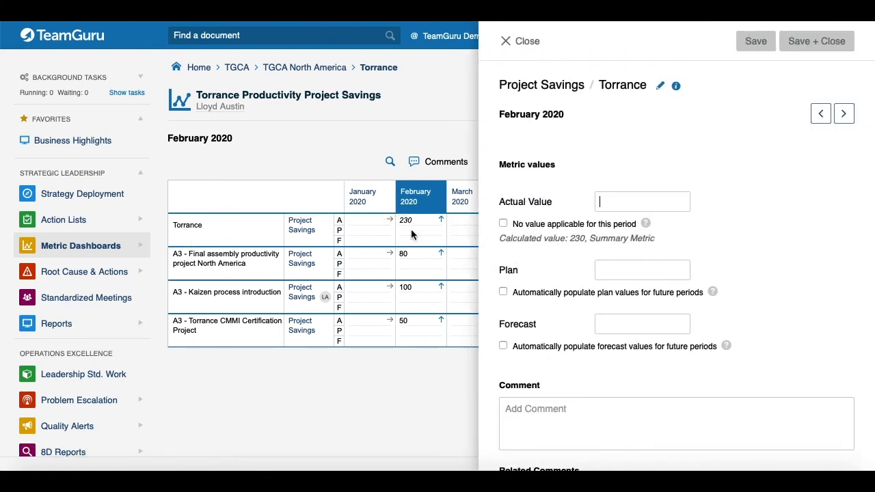
scroll(693, 220, down, 5)
click(579, 391)
scroll(694, 272, down, 4)
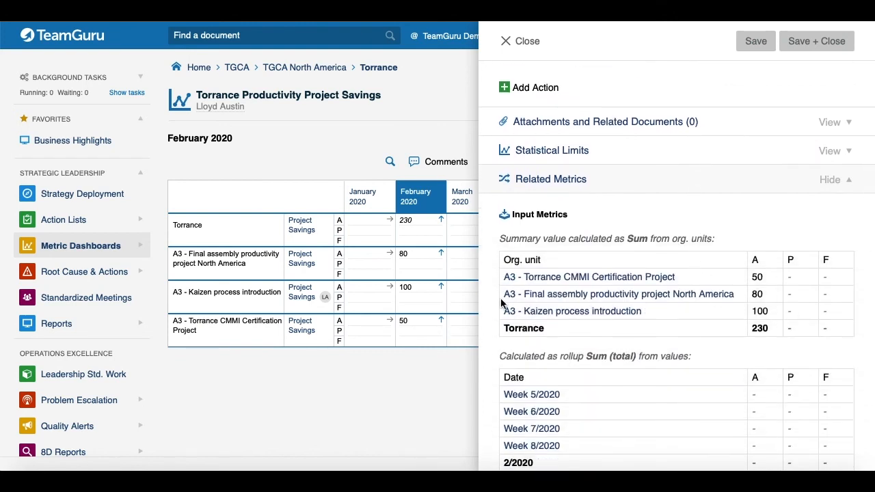
click(517, 41)
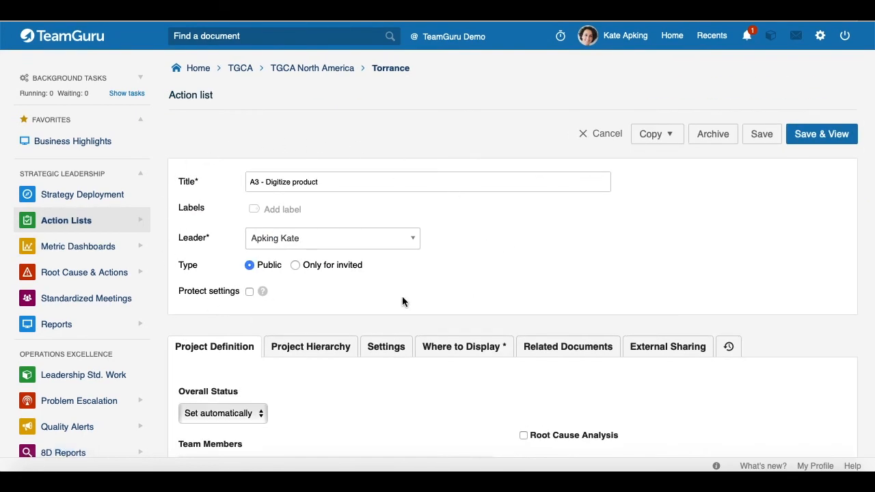
Confirm A3 - Digitize product is a Productivity Project displayed in Torrance, and save it
scroll(489, 244, down, 1)
scroll(489, 244, down, 2)
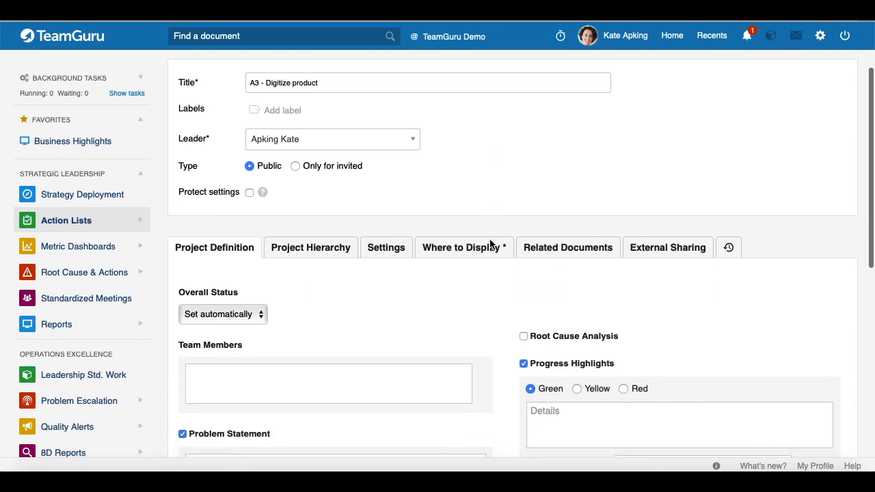
click(385, 245)
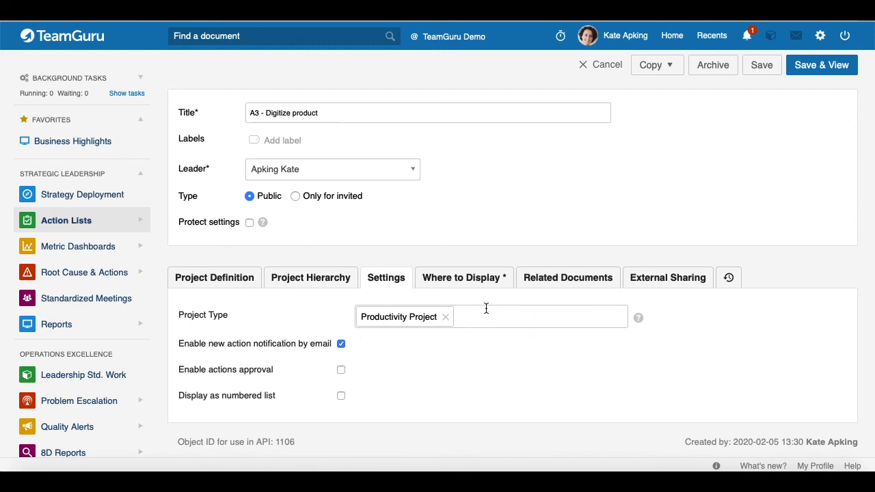
click(462, 277)
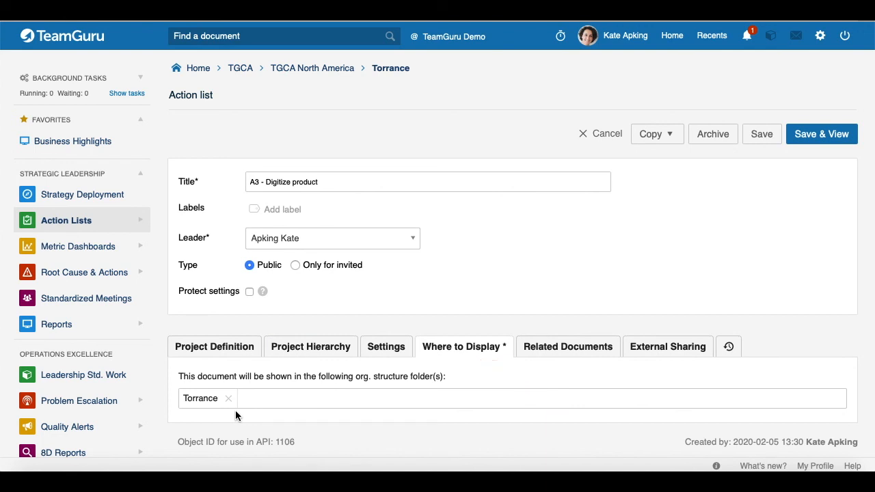
click(805, 139)
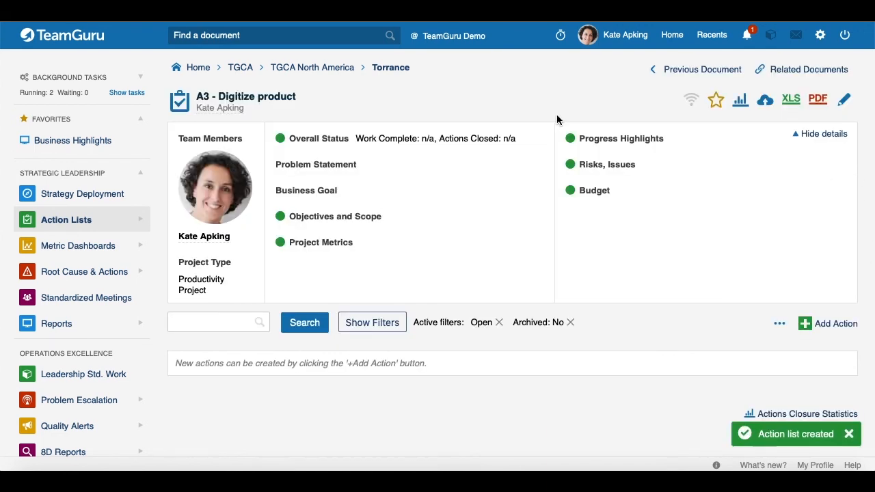
Reopen the savings dashboard and confirm A3 - Digitize product feeds Torrance's February 2020 total of 230
click(712, 35)
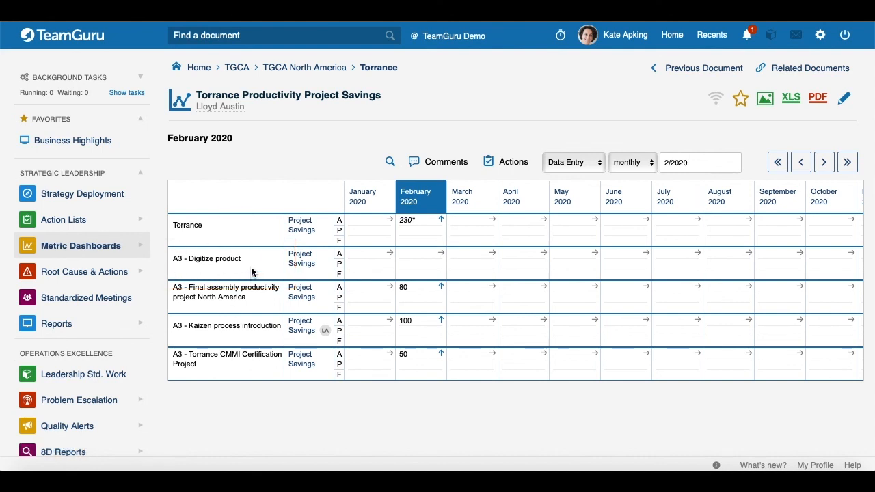
click(413, 235)
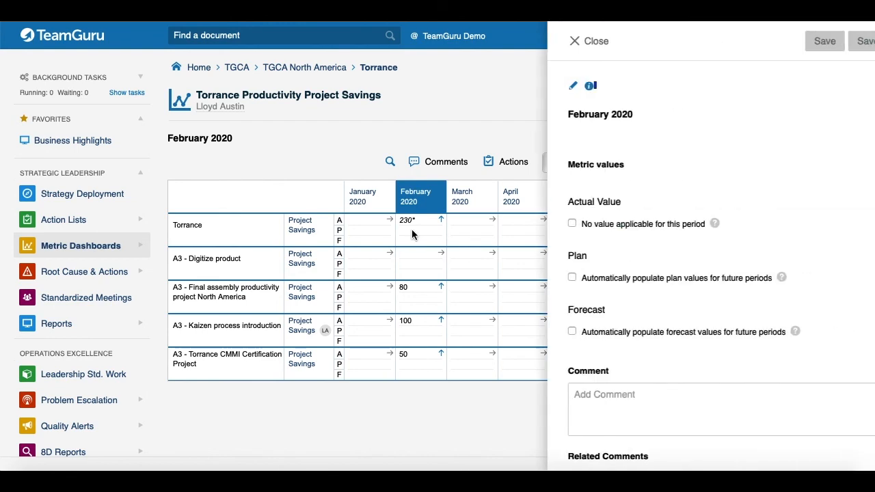
scroll(709, 257, down, 5)
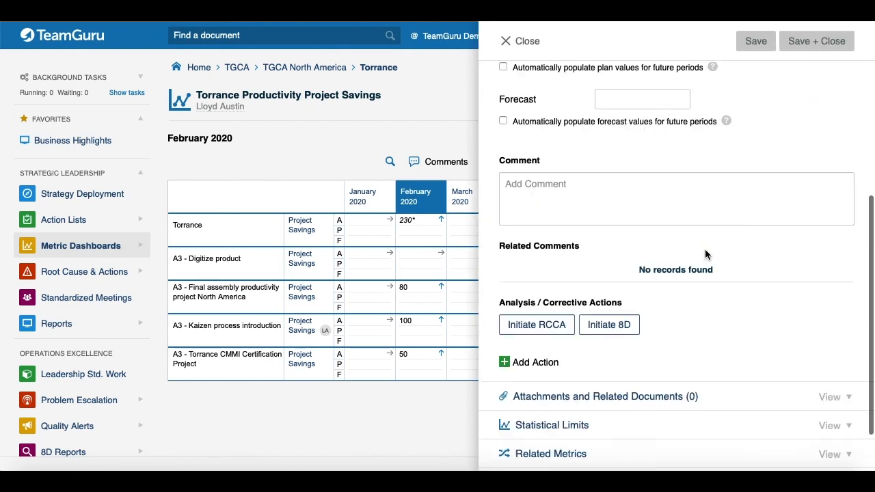
click(562, 391)
scroll(668, 361, down, 3)
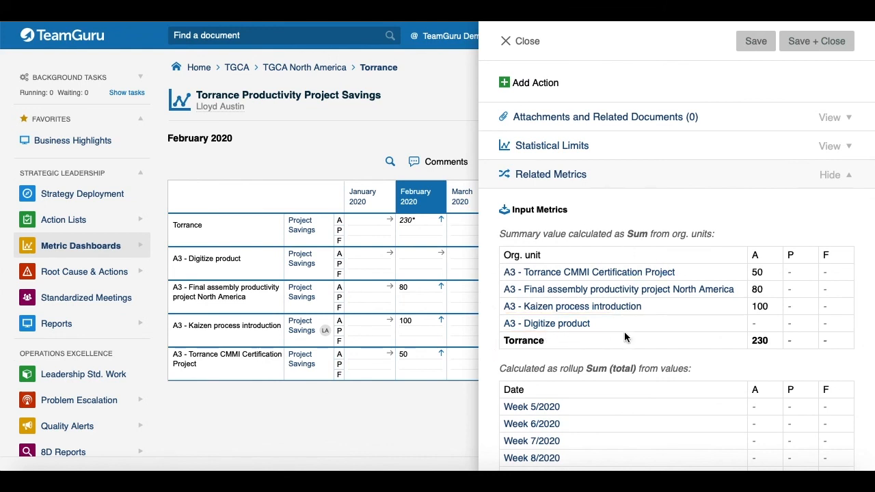
click(354, 415)
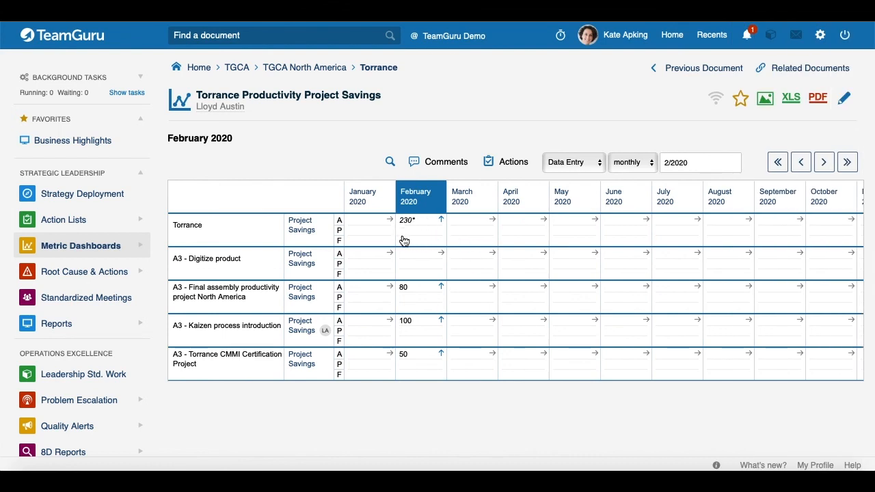
mouse_move(404, 241)
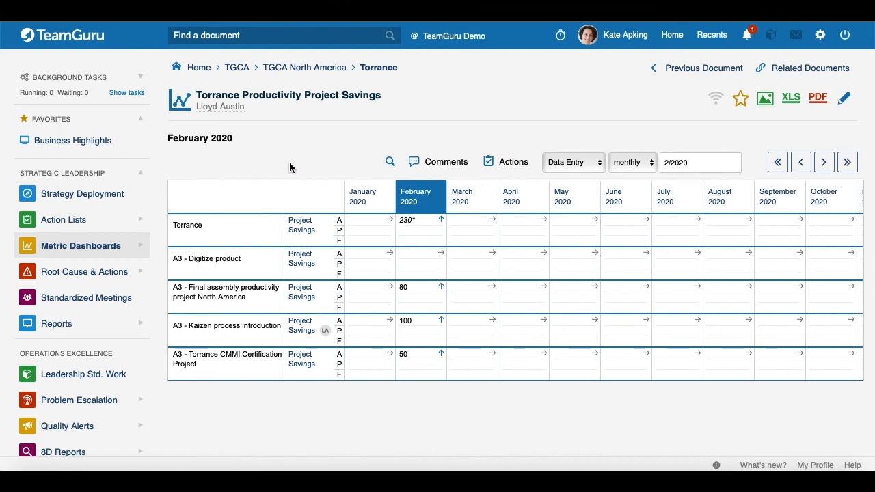